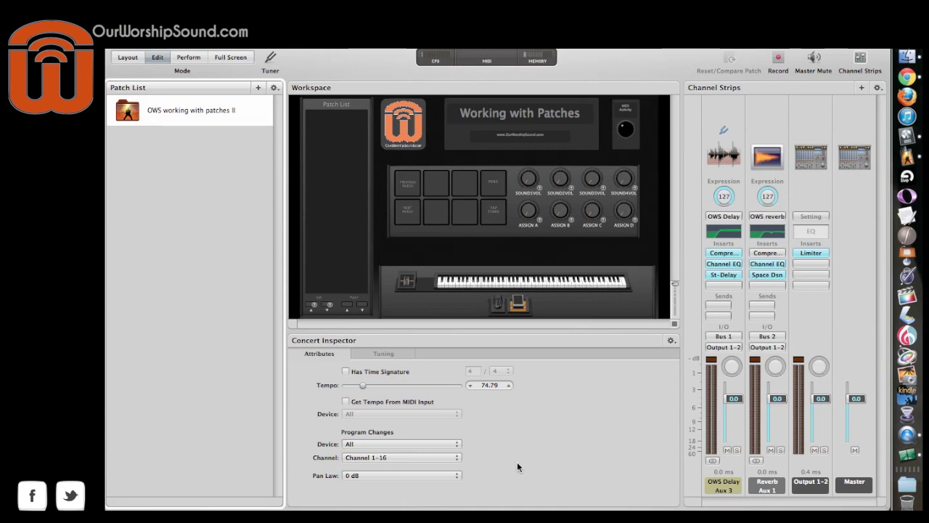
Add and undo a trial patch and a trial set, then add an Untitled Patch and select it
{"action": "left_click", "coordinate": [259, 88]}
{"action": "key", "text": "Delete"}
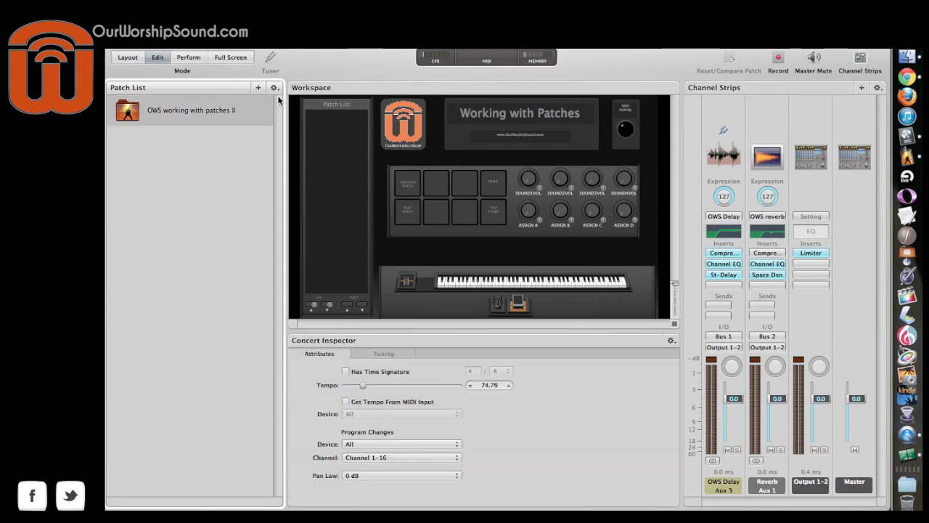
{"action": "left_click", "coordinate": [275, 88]}
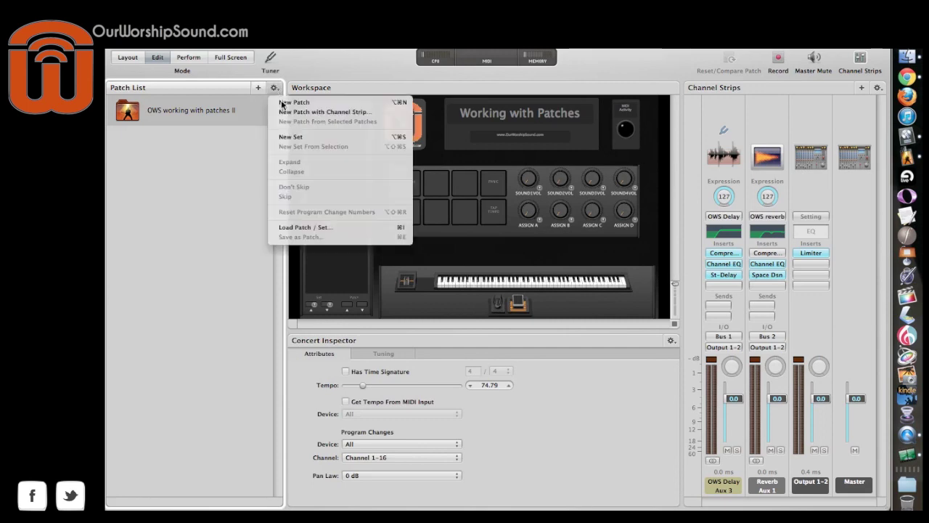
{"action": "left_click", "coordinate": [294, 144]}
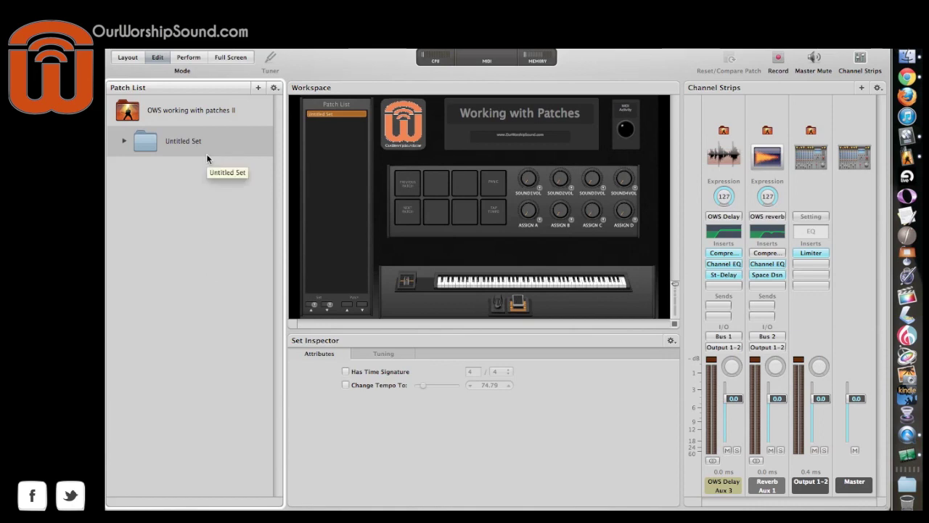
{"action": "key", "text": "Delete"}
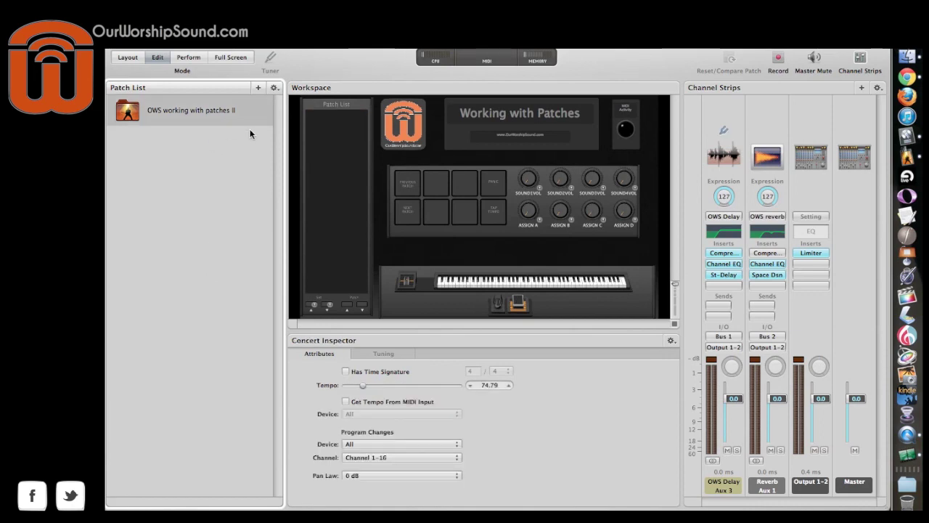
{"action": "left_click", "coordinate": [259, 86]}
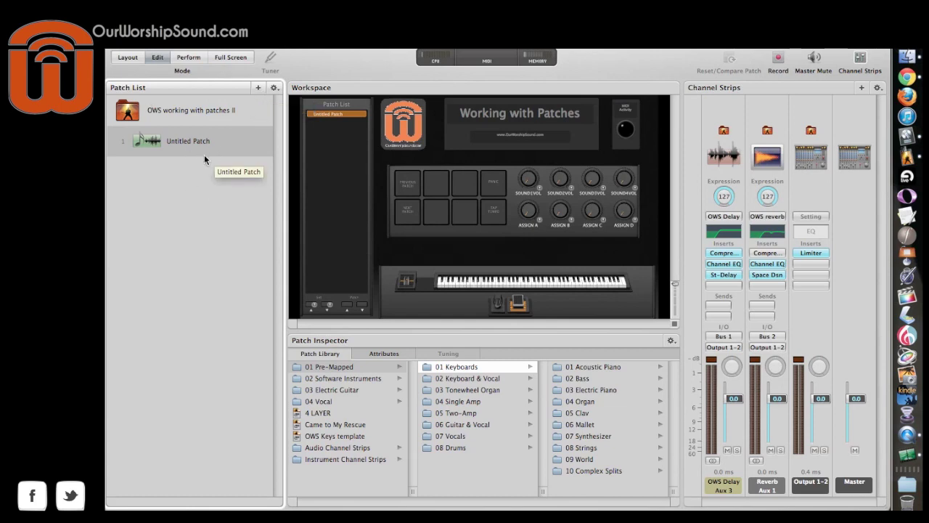
{"action": "left_click", "coordinate": [223, 140]}
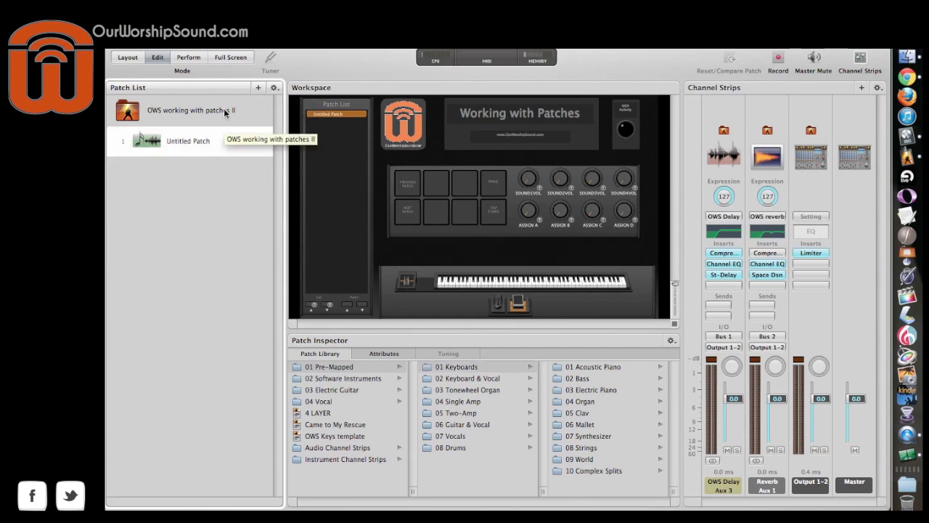
Give the Untitled Patch a new software instrument channel strip, which loads Suitcase Bright
{"action": "left_click", "coordinate": [224, 110]}
{"action": "left_click", "coordinate": [230, 143]}
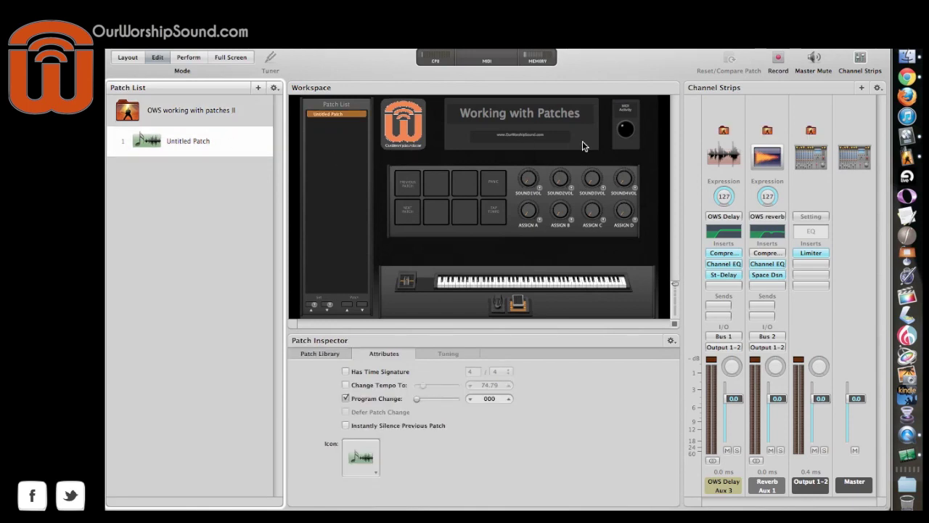
{"action": "left_click", "coordinate": [862, 87]}
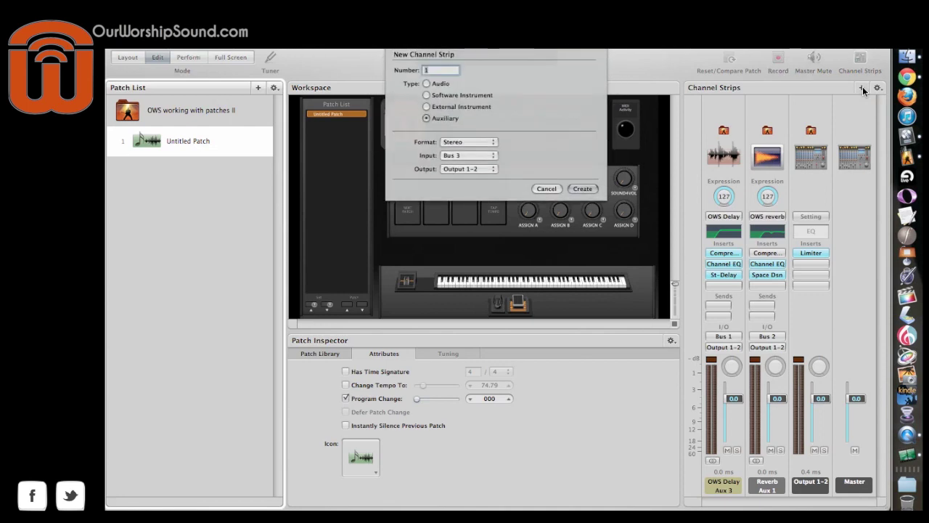
{"action": "left_click", "coordinate": [427, 95]}
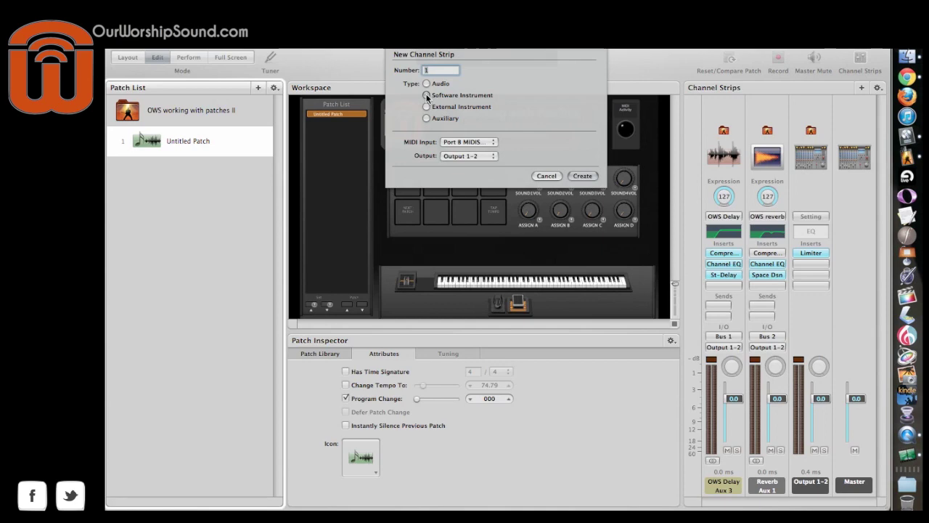
{"action": "left_click", "coordinate": [589, 177]}
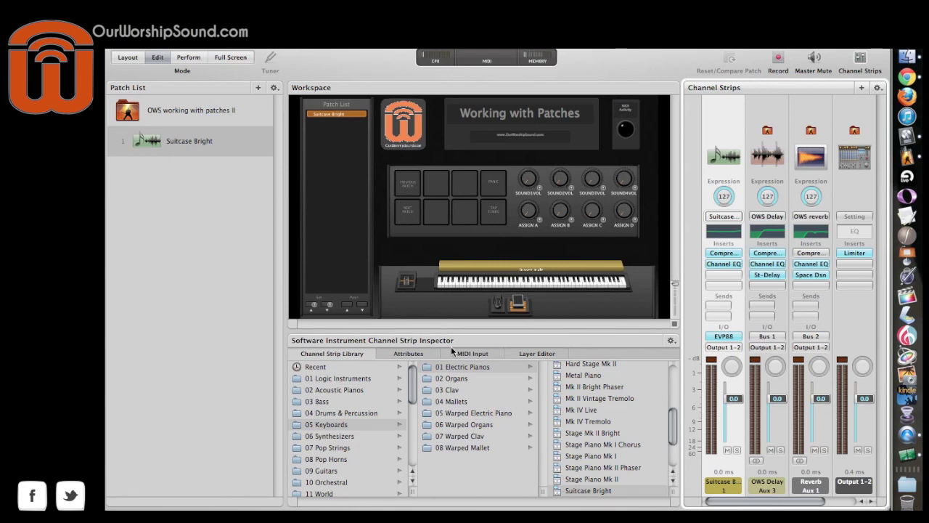
Load 06 Synthesizers > 01 Synth Leads > Analog Lead onto the patch's channel strip
{"action": "left_click", "coordinate": [344, 437]}
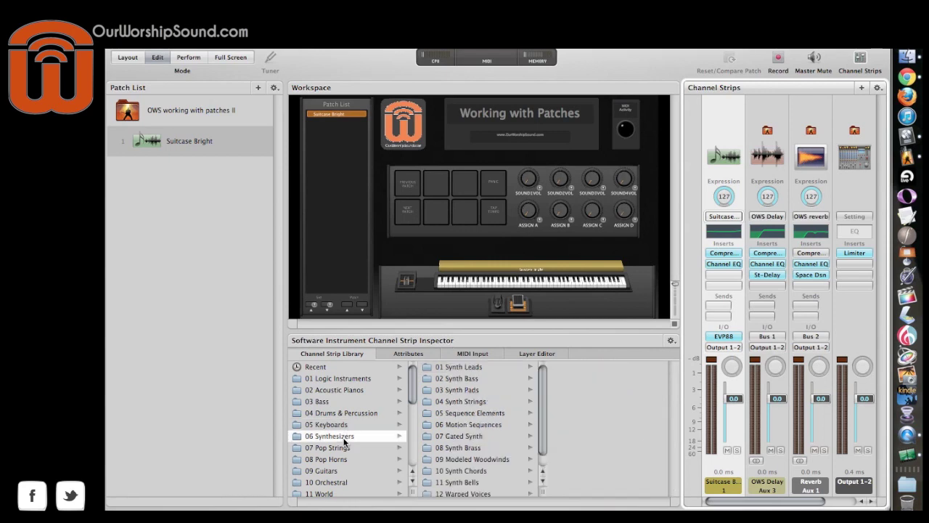
{"action": "left_click", "coordinate": [464, 367]}
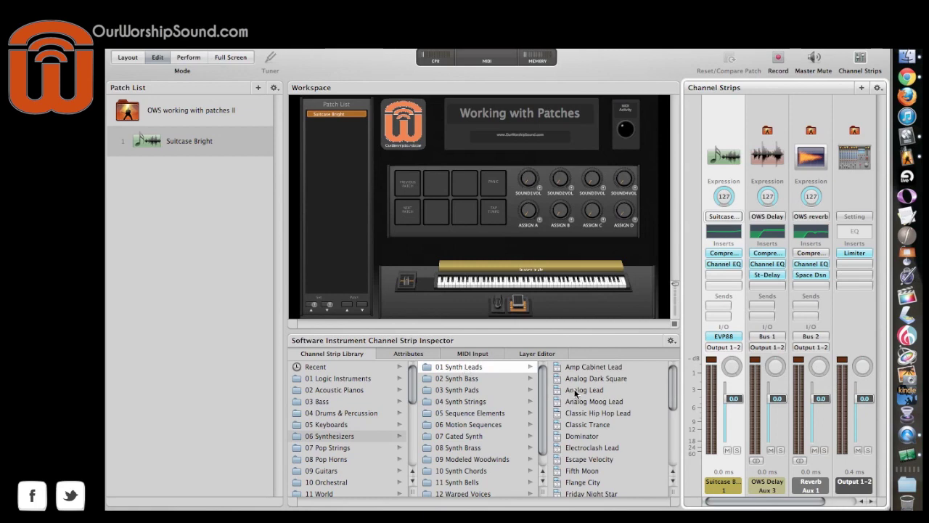
{"action": "left_click", "coordinate": [574, 390]}
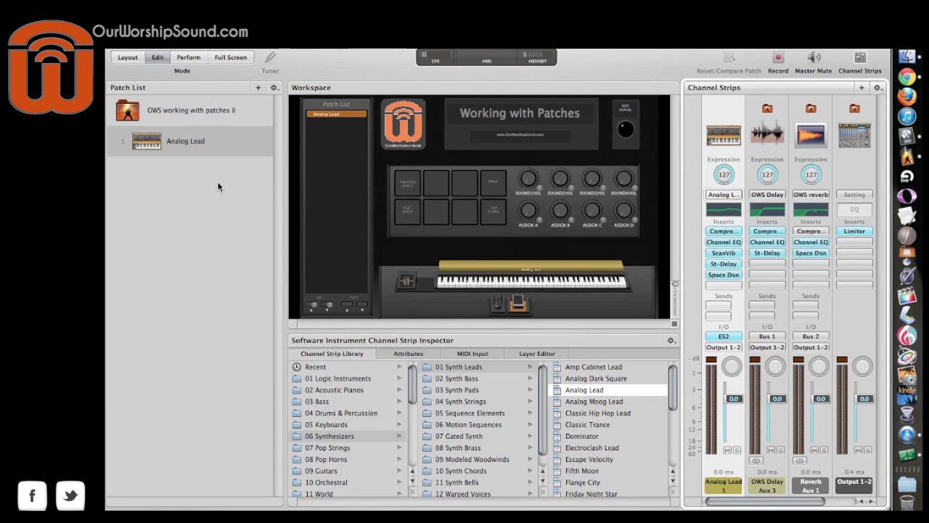
Import the saved 4 LAYER patch file with Load Patch / Set, then select Analog Lead
{"action": "left_click", "coordinate": [274, 88]}
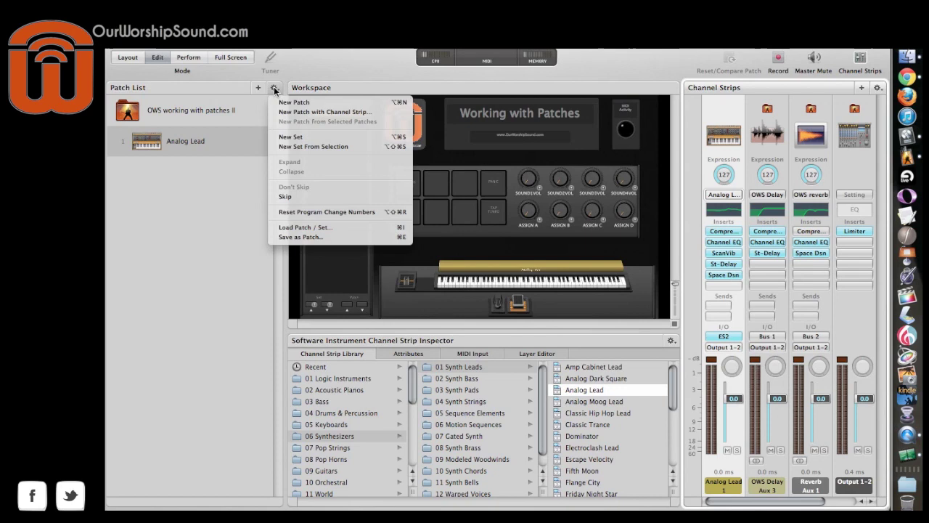
{"action": "left_click", "coordinate": [307, 228]}
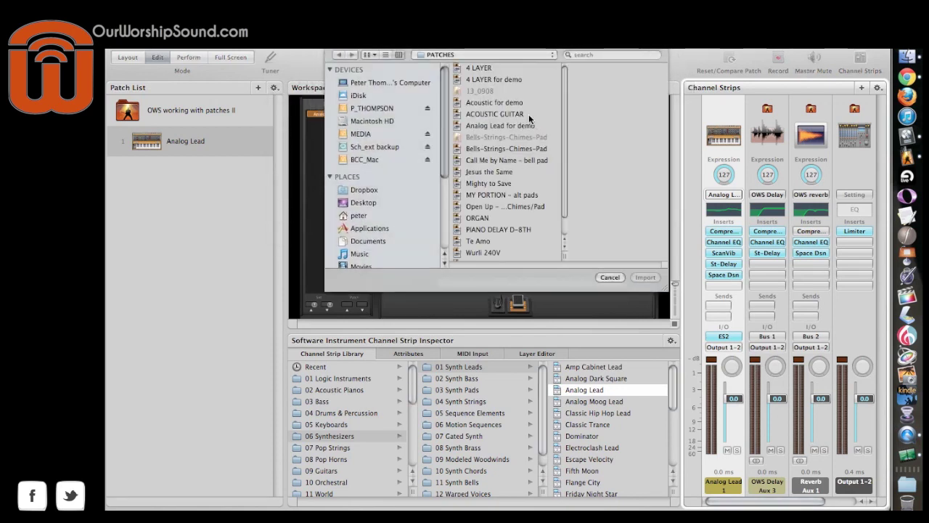
{"action": "double_click", "coordinate": [511, 79]}
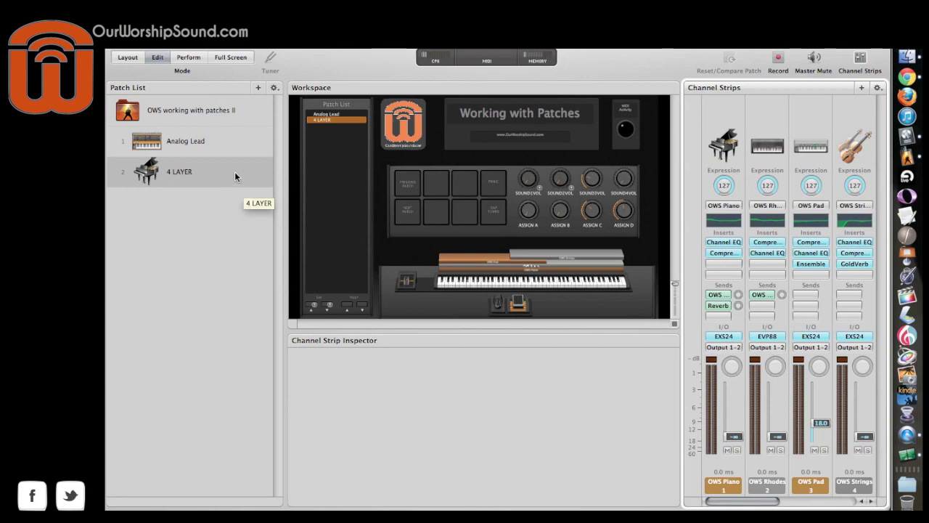
{"action": "left_click", "coordinate": [212, 142]}
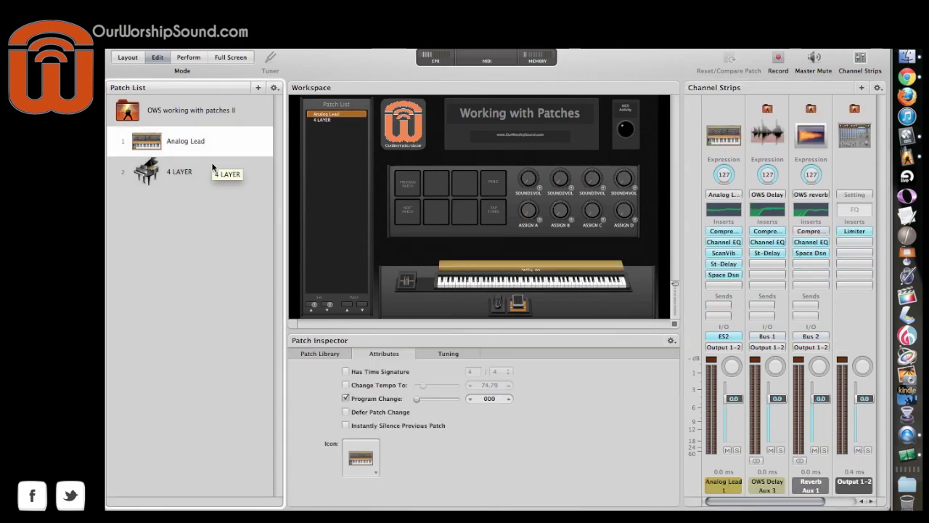
Show the 4 LAYER patch with its OWS Piano, Rhodes, Pad and Strings strips
{"action": "left_click", "coordinate": [212, 171]}
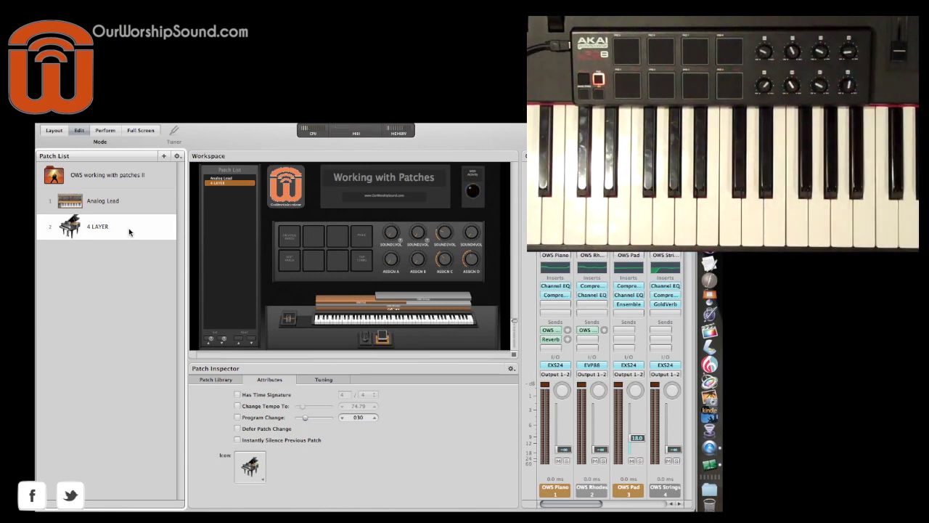
Map SOUND1VOL to OWS Piano's volume and SOUND2VOL to OWS Rhodes's volume
{"action": "left_click", "coordinate": [392, 234]}
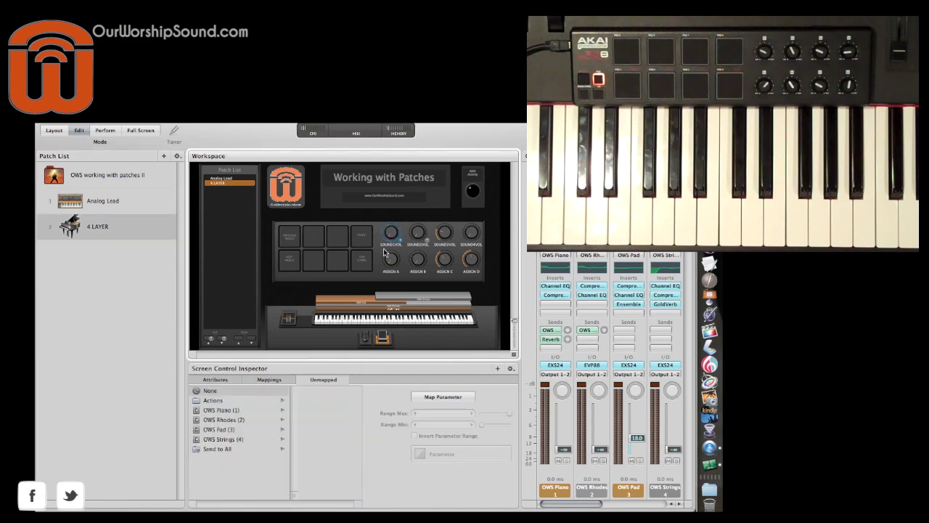
{"action": "left_click", "coordinate": [443, 398]}
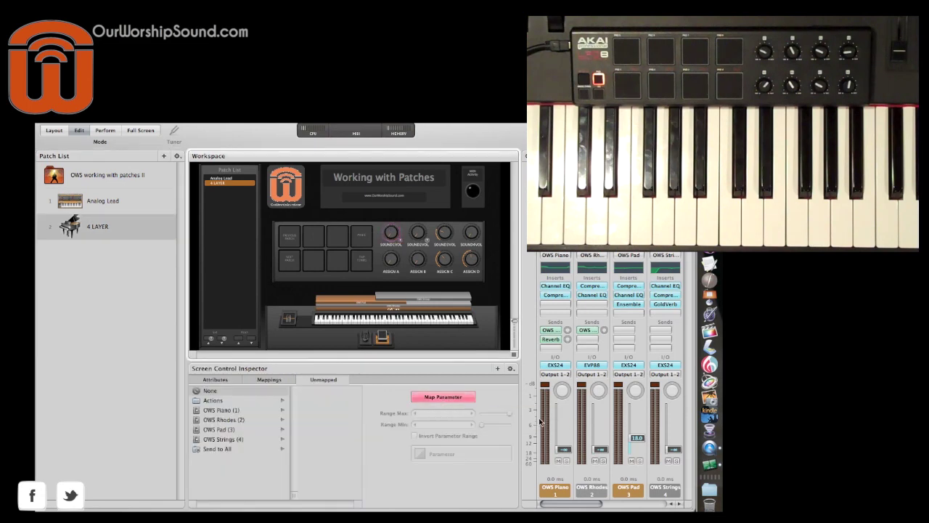
{"action": "left_click", "coordinate": [564, 450]}
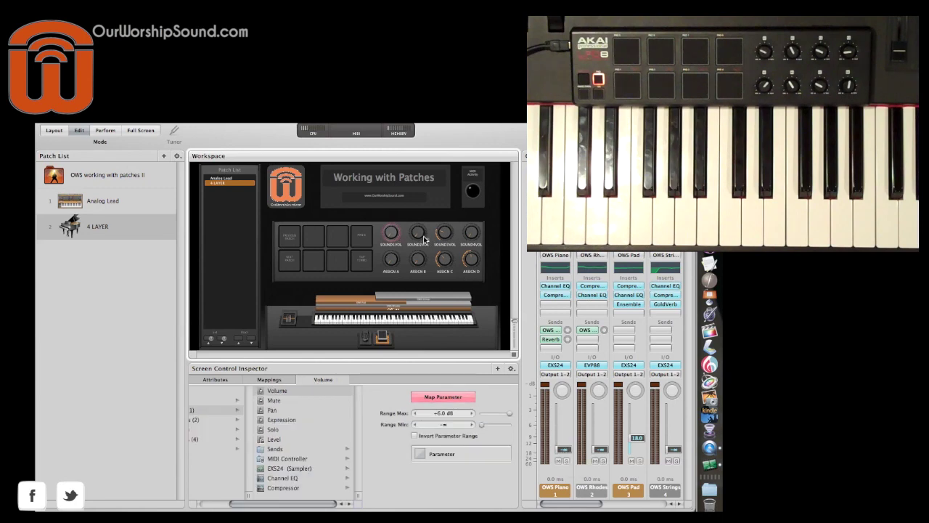
{"action": "left_click", "coordinate": [600, 451]}
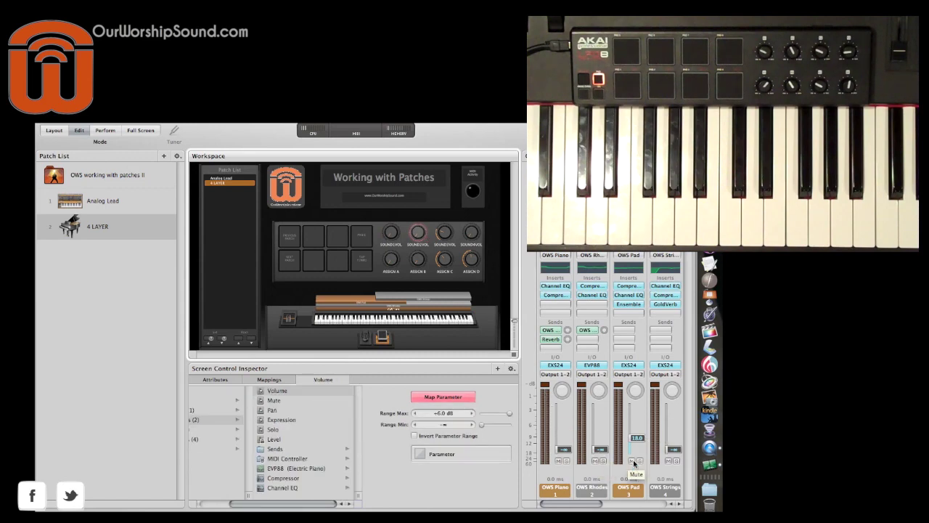
{"action": "left_click", "coordinate": [462, 398]}
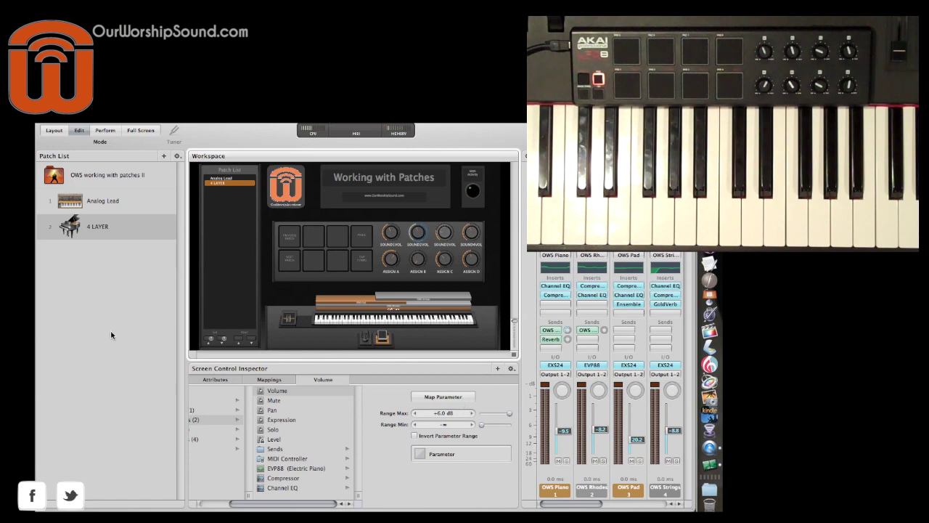
In the Analog Lead patch, map the SOUND1VOL knob to the Analog Lead strip volume
{"action": "left_click", "coordinate": [119, 201]}
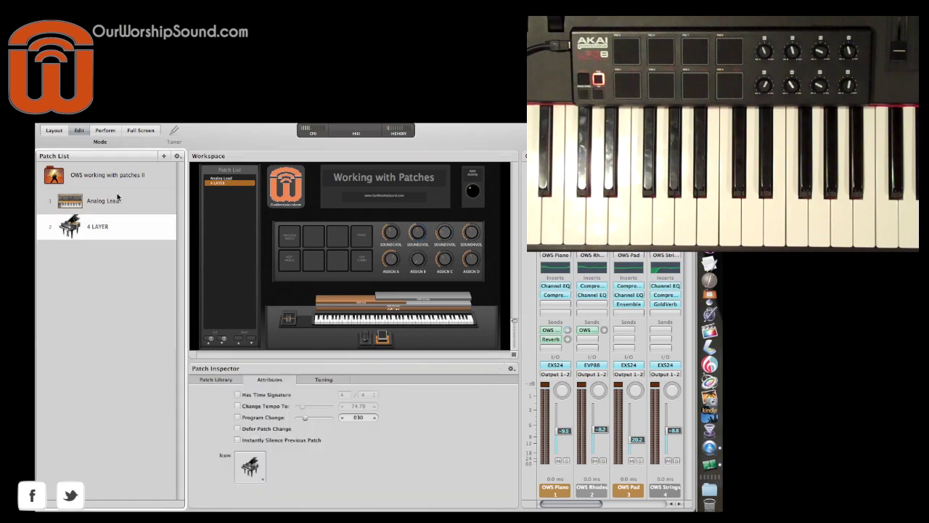
{"action": "left_click", "coordinate": [392, 234]}
{"action": "left_click", "coordinate": [443, 396]}
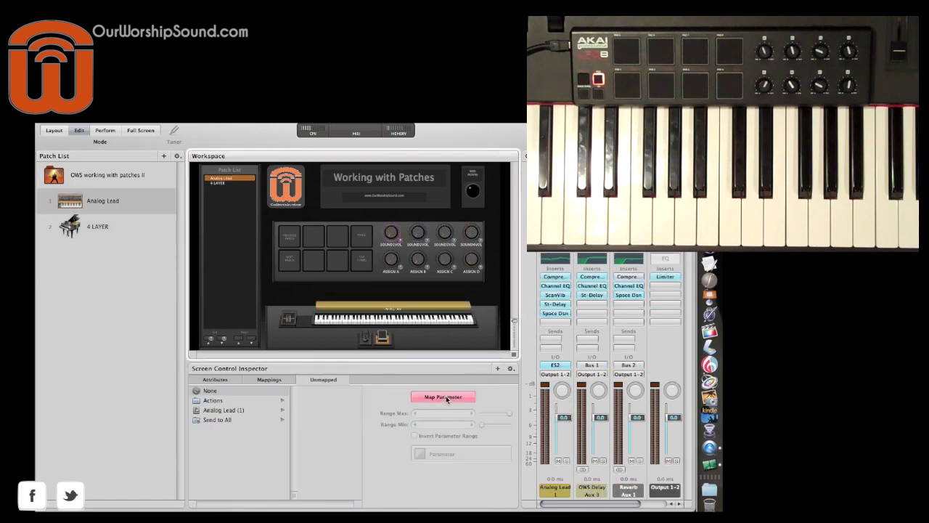
{"action": "left_click", "coordinate": [571, 446]}
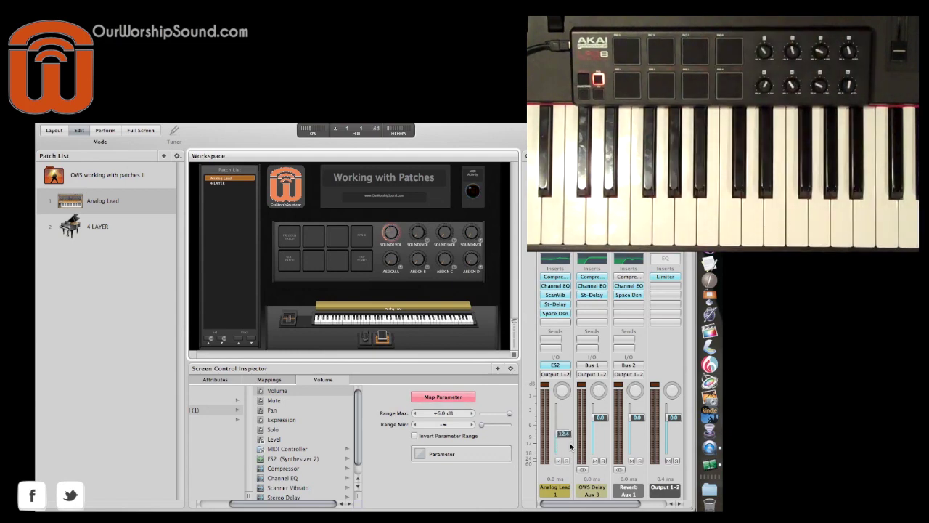
{"action": "left_click", "coordinate": [465, 398]}
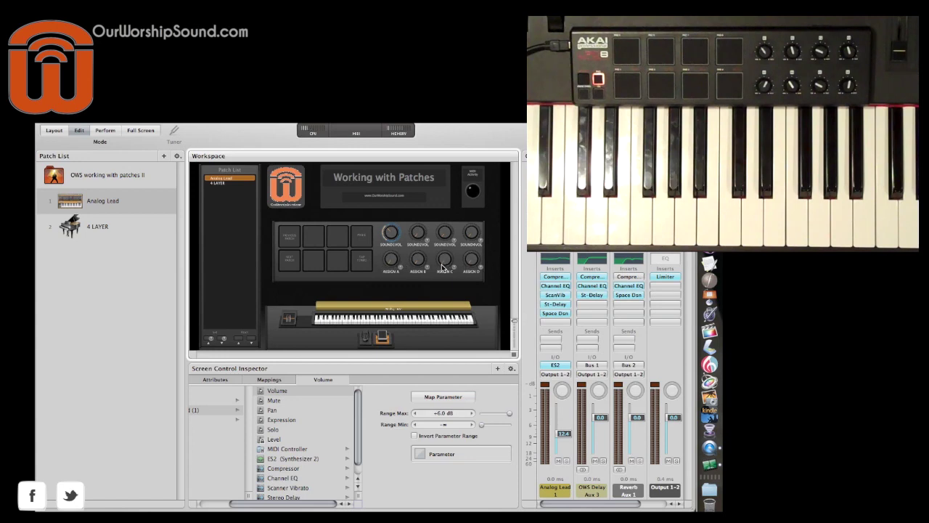
Select Analog Lead's ASSIGN A knob and open the strip's ES2 synthesizer window
{"action": "left_click", "coordinate": [141, 210]}
{"action": "left_click", "coordinate": [391, 259]}
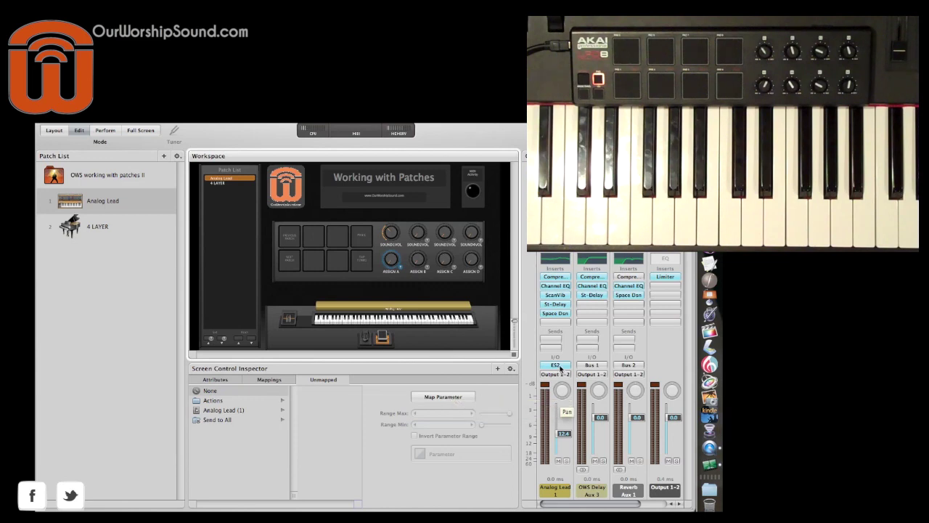
{"action": "left_click", "coordinate": [556, 365]}
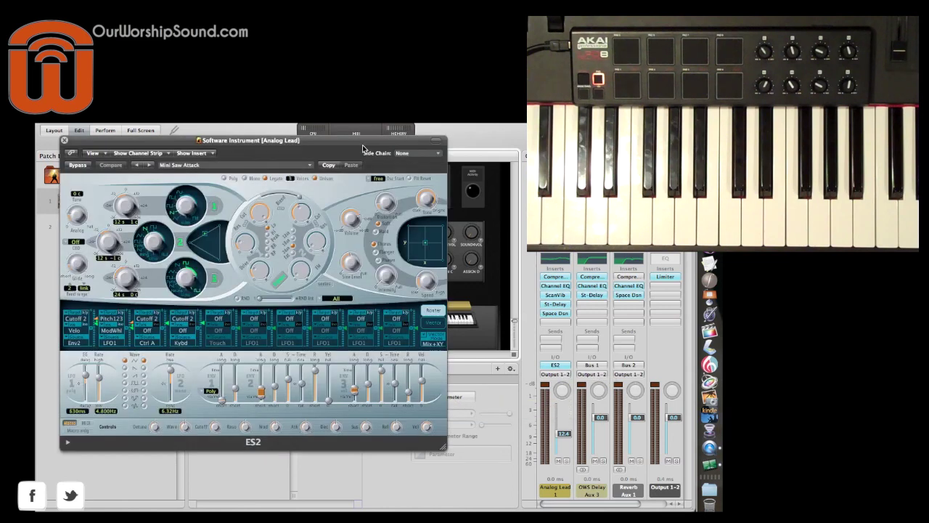
Map ASSIGN A to the ES2 Cutoff and ASSIGN B to the ES2 Resonance
{"action": "left_click_drag", "start_coordinate": [303, 143], "coordinate": [223, 125]}
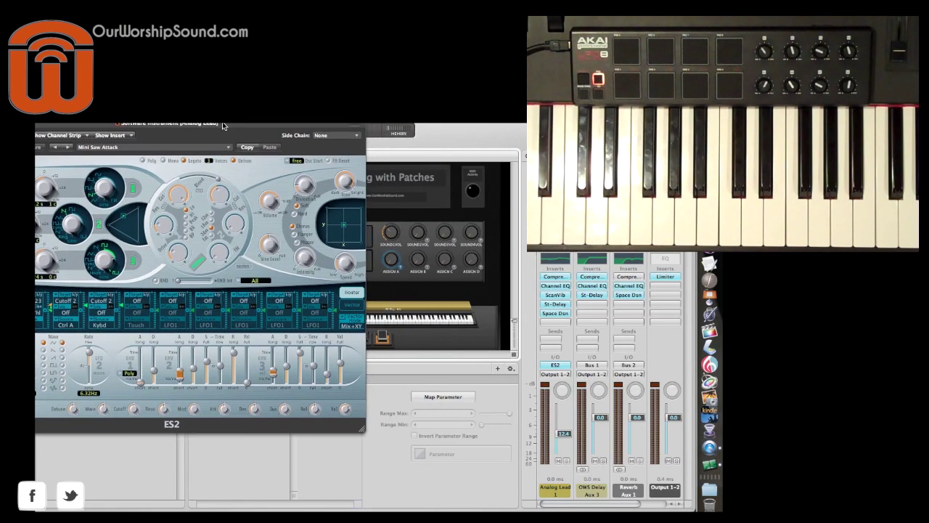
{"action": "left_click", "coordinate": [443, 396]}
{"action": "left_click", "coordinate": [135, 409]}
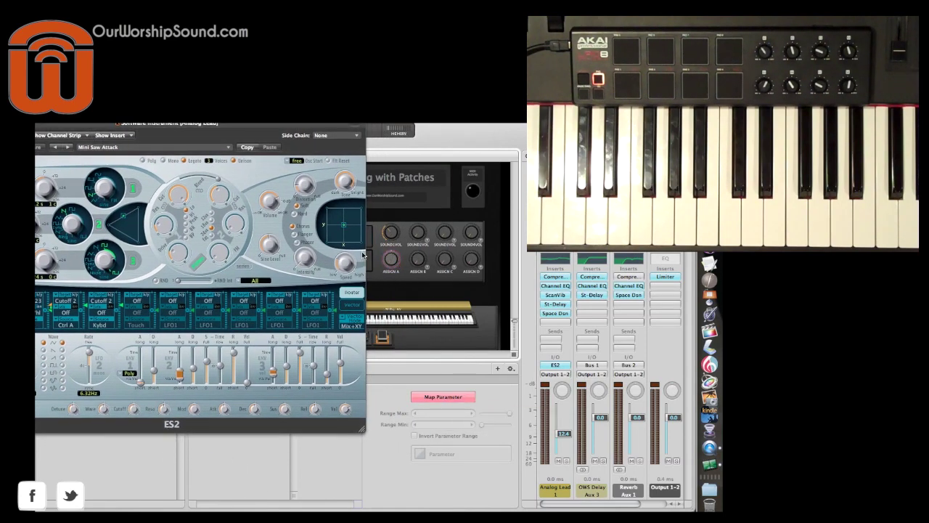
{"action": "left_click", "coordinate": [420, 259]}
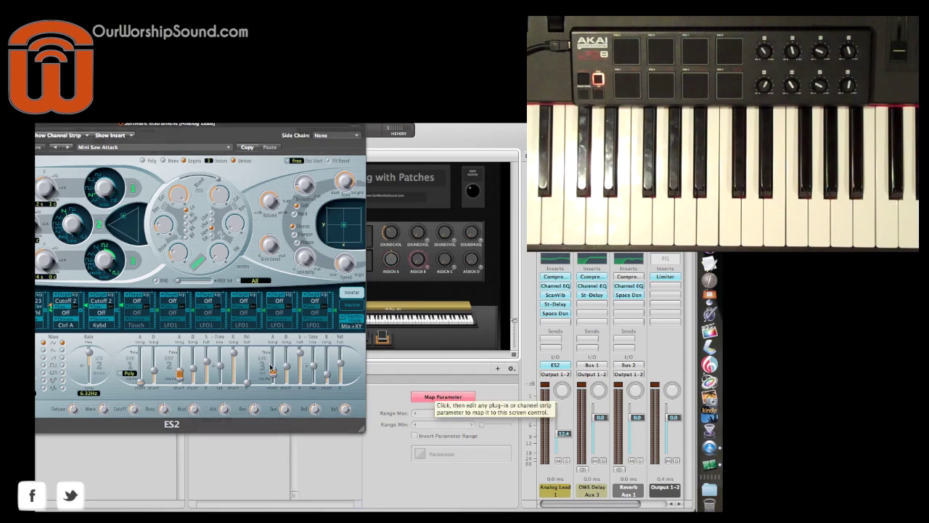
{"action": "left_click", "coordinate": [164, 409]}
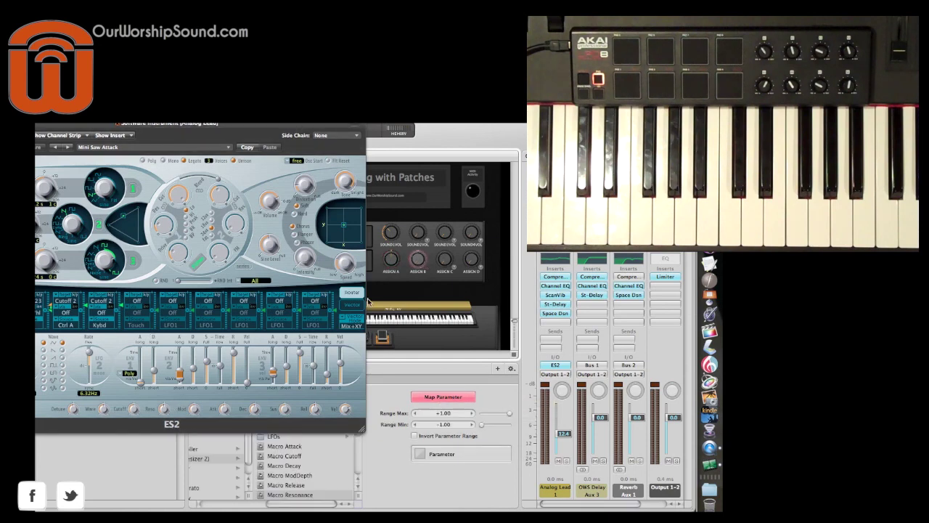
{"action": "left_click", "coordinate": [420, 399]}
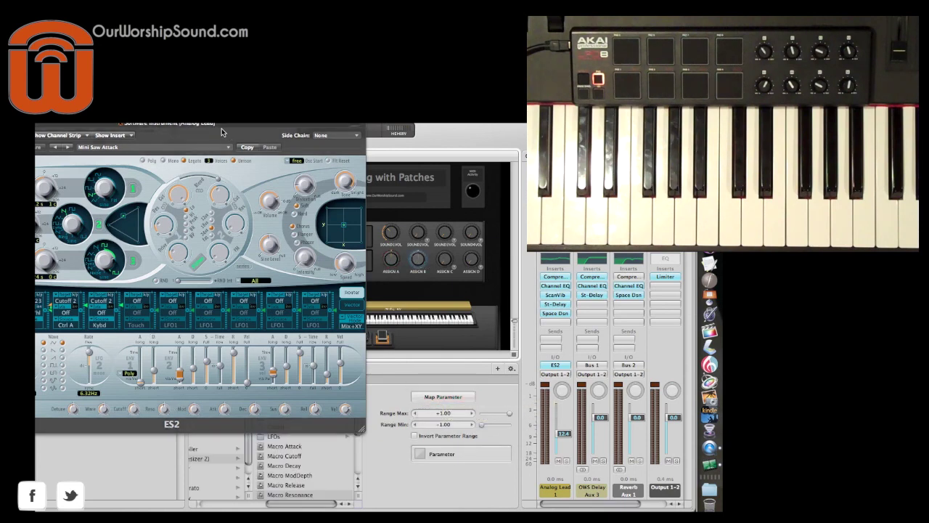
Close the ES2 synthesizer window to return to the Analog Lead workspace
{"action": "mouse_move", "coordinate": [220, 125]}
{"action": "left_mouse_down"}
{"action": "mouse_move", "coordinate": [389, 133]}
{"action": "mouse_move", "coordinate": [225, 125]}
{"action": "left_mouse_up"}
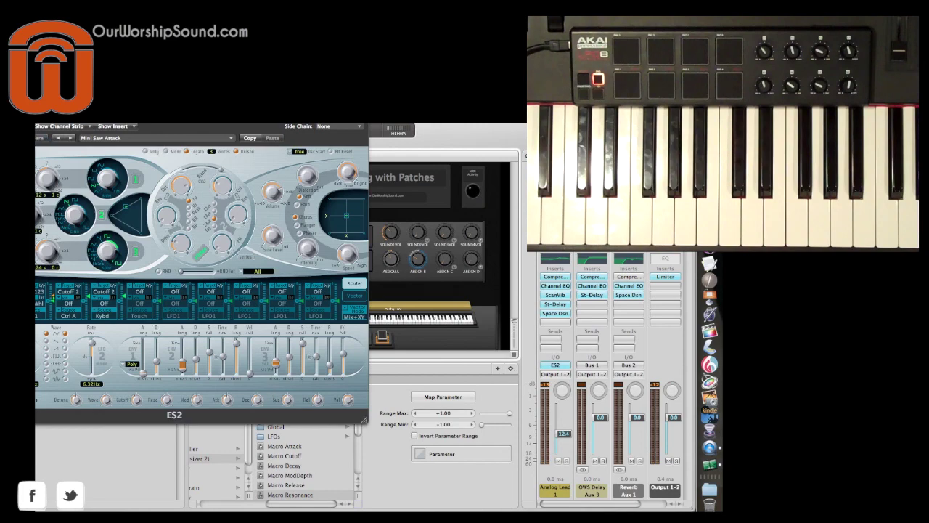
{"action": "left_click_drag", "start_coordinate": [233, 112], "coordinate": [416, 153]}
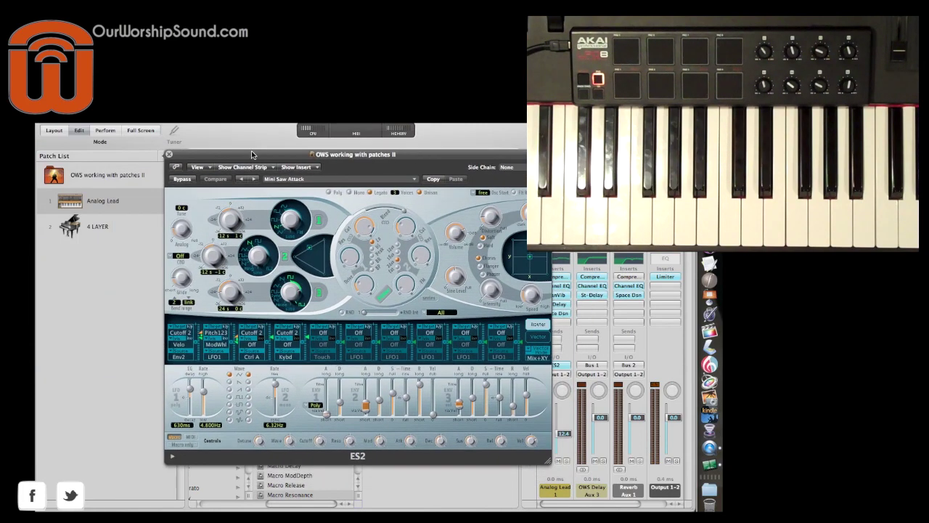
{"action": "left_click", "coordinate": [169, 155]}
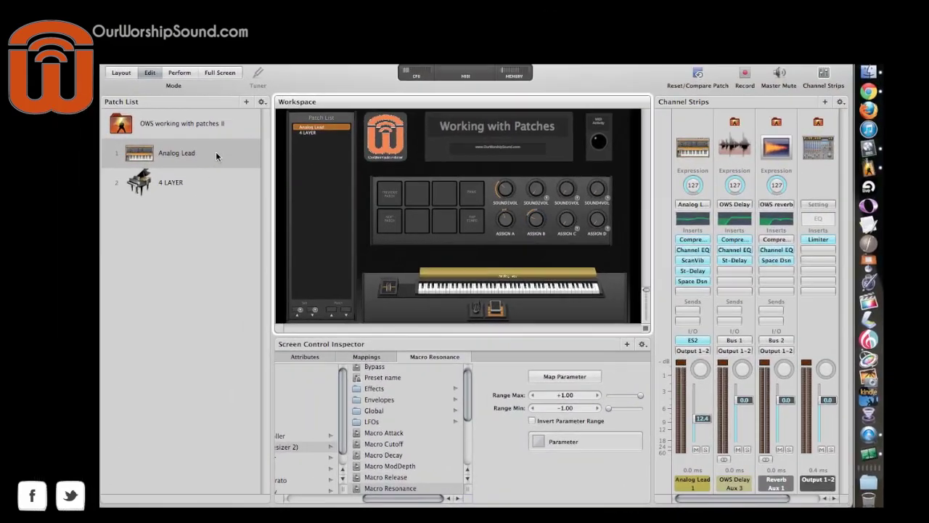
Review Analog Lead and 4 LAYER, then show the 'OWS working with patches II' concert settings
{"action": "left_click", "coordinate": [136, 203]}
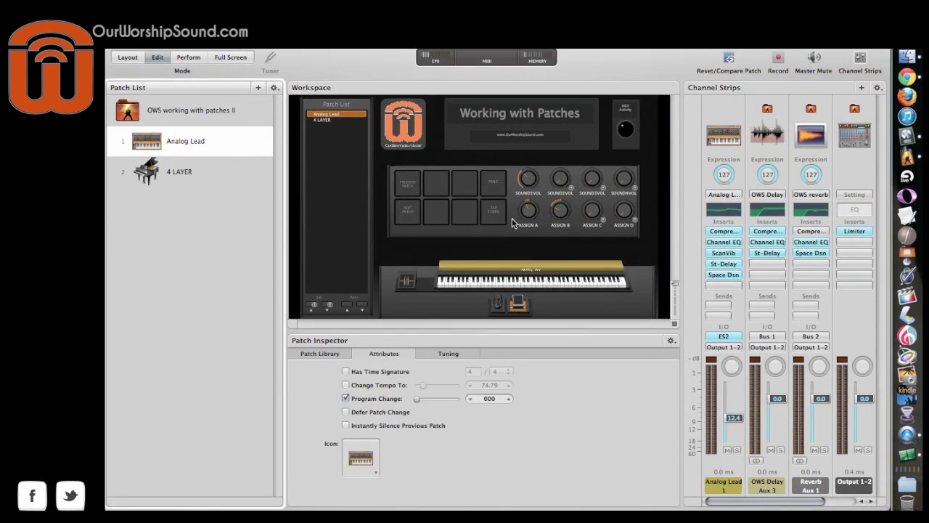
{"action": "left_click", "coordinate": [240, 176]}
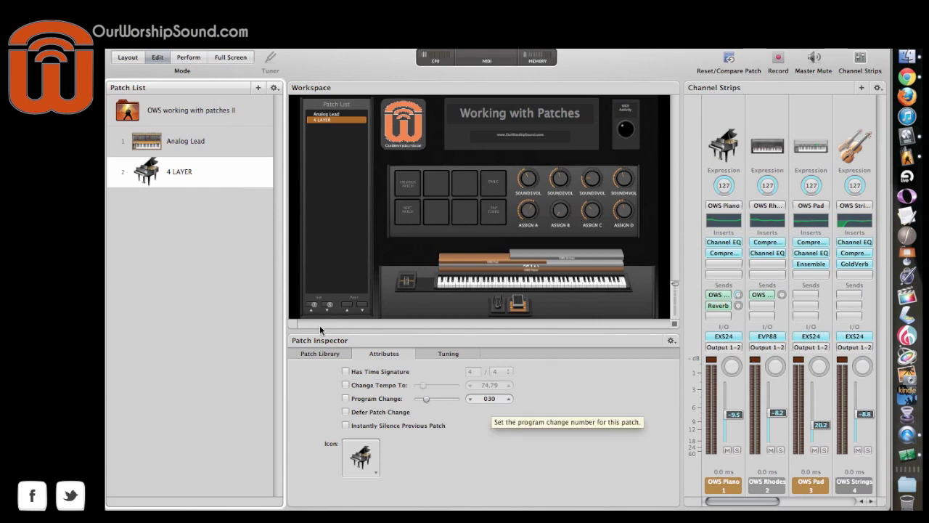
{"action": "left_click", "coordinate": [242, 114]}
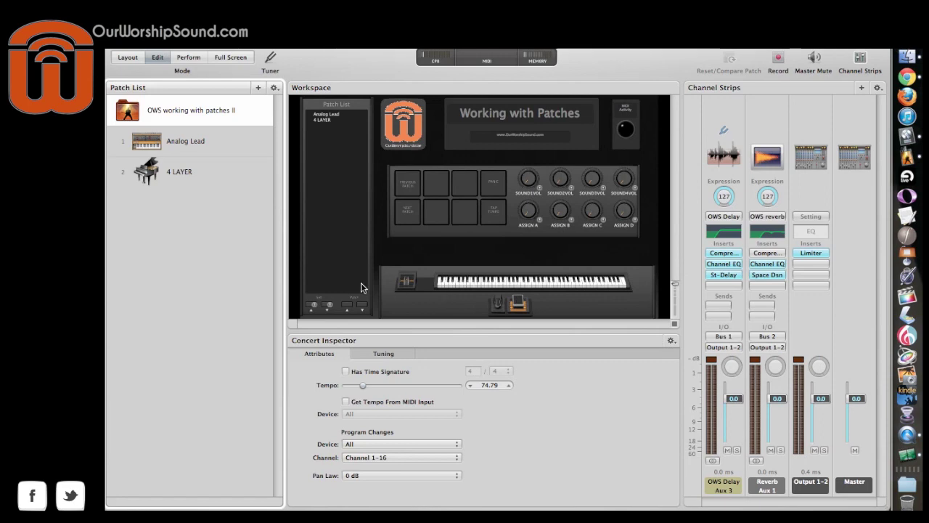
Import the saved Wurli 240V patch from the PATCHES folder into the concert as the third patch
{"action": "left_click", "coordinate": [274, 87]}
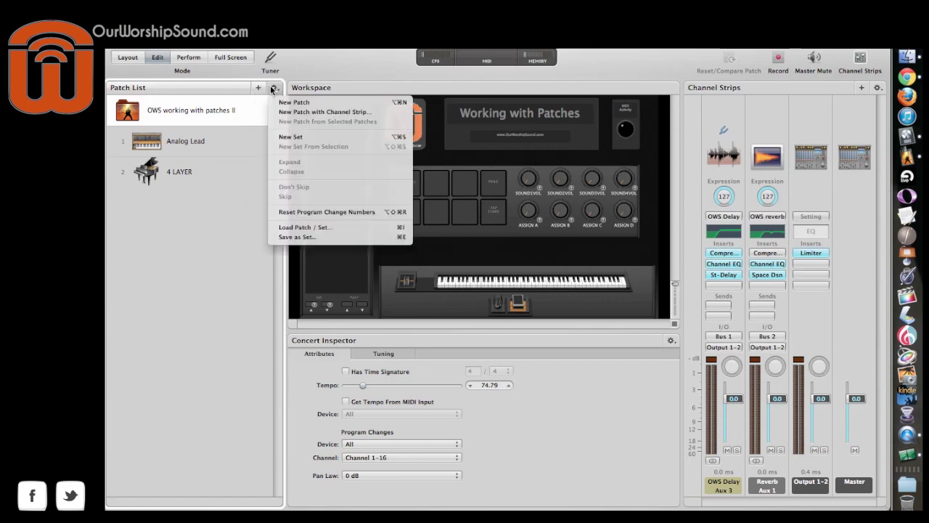
{"action": "left_click", "coordinate": [328, 228]}
{"action": "scroll", "coordinate": [479, 173], "scroll_direction": "down", "scroll_amount": 2}
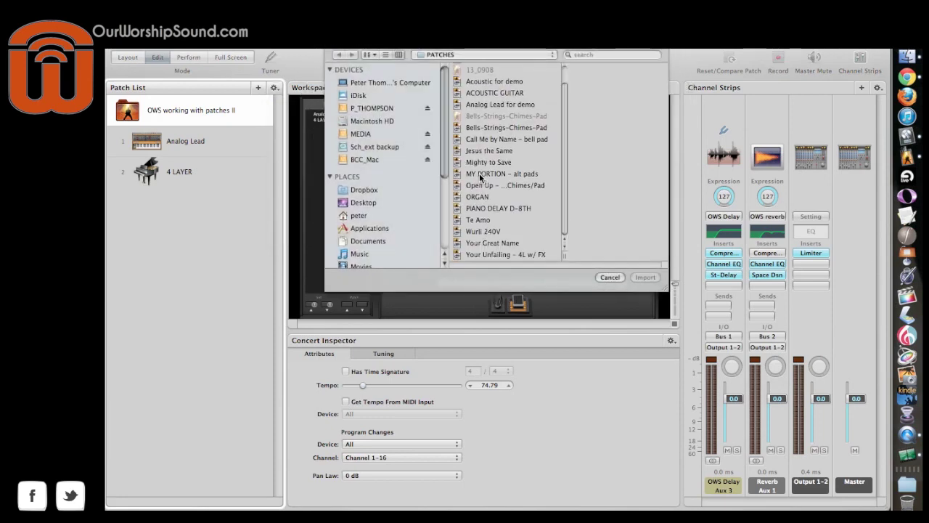
{"action": "left_click", "coordinate": [478, 228]}
{"action": "double_click", "coordinate": [477, 228]}
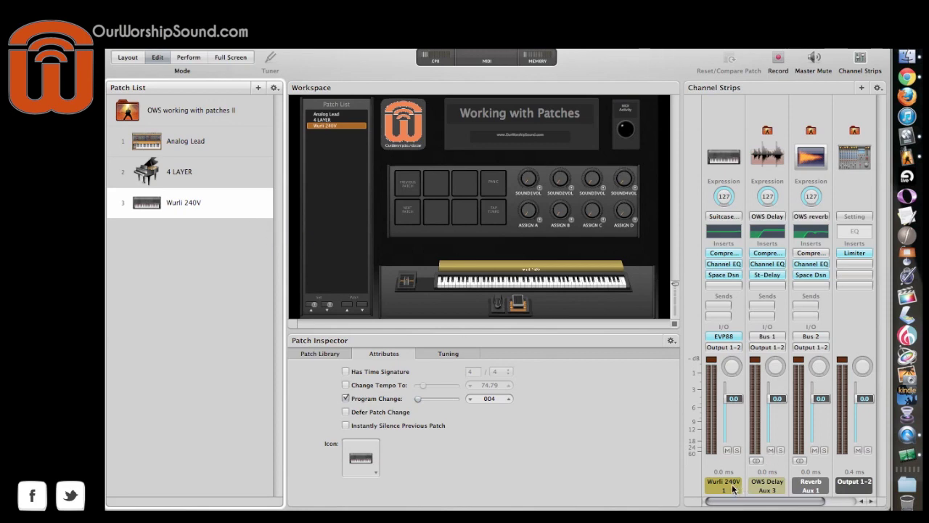
{"action": "left_click", "coordinate": [861, 87]}
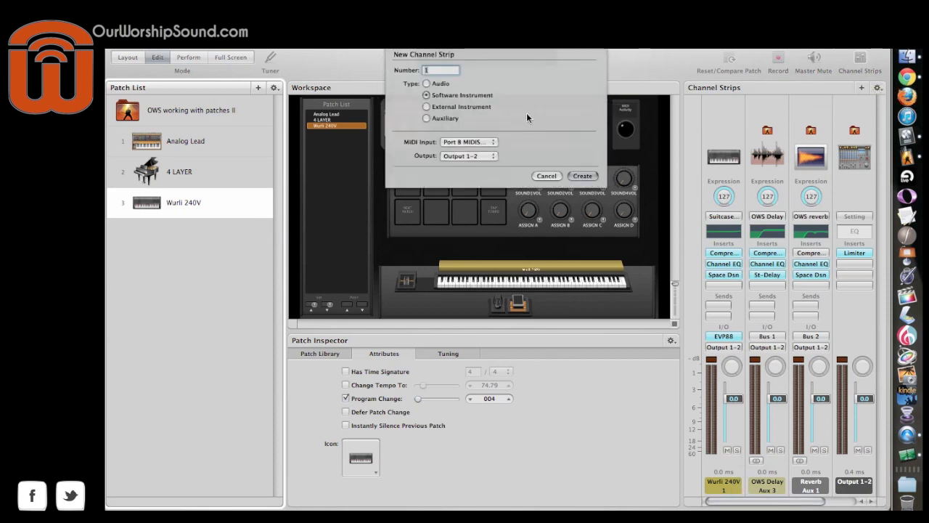
Add a stereo auxiliary channel strip fed from Bus 3 to the Wurli 240V patch
{"action": "left_click", "coordinate": [427, 117]}
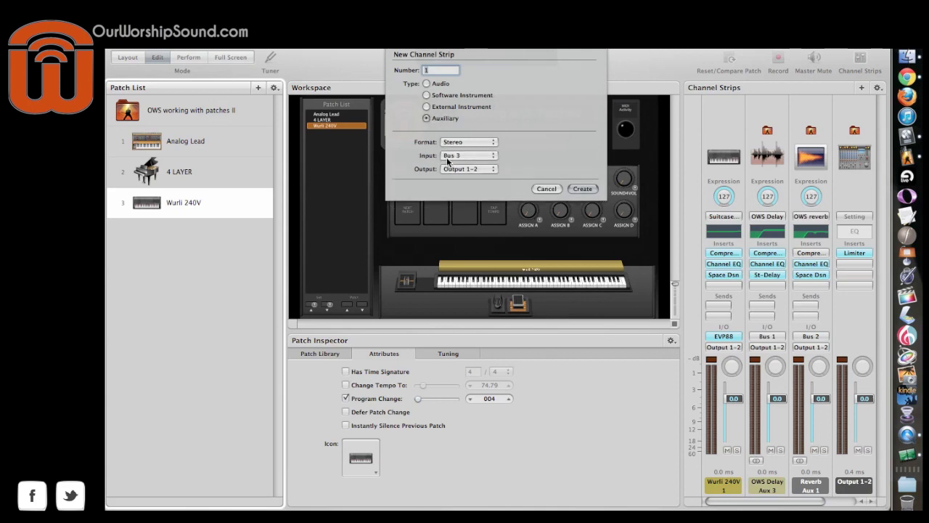
{"action": "left_click", "coordinate": [584, 188]}
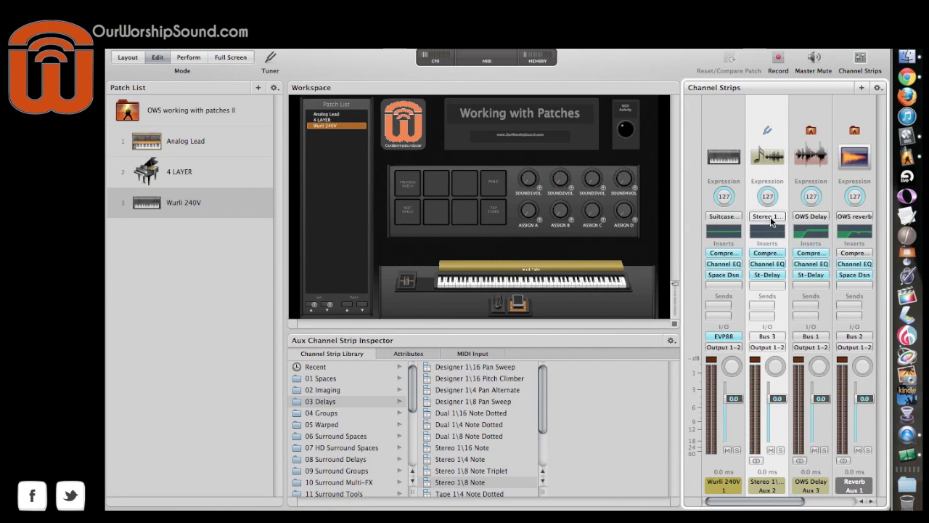
{"action": "left_click", "coordinate": [772, 220]}
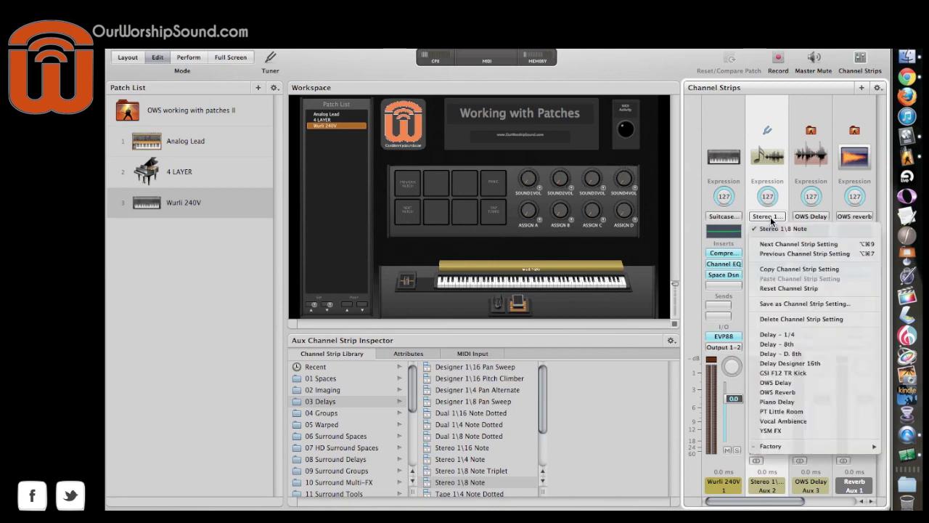
Load the Delay - 8th setting on the aux strip and send the Wurli channel to it on Bus 3
{"action": "left_click", "coordinate": [792, 344]}
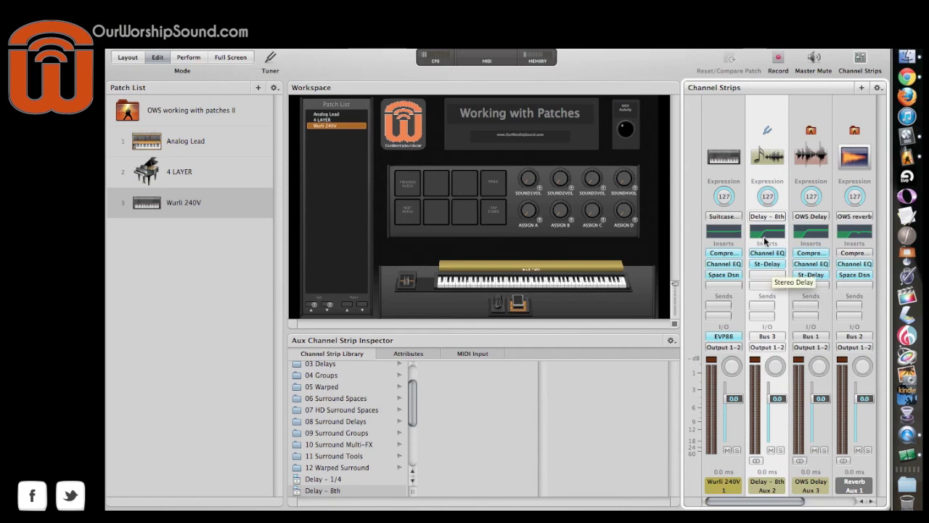
{"action": "left_click", "coordinate": [721, 306]}
{"action": "mouse_move", "coordinate": [748, 353]}
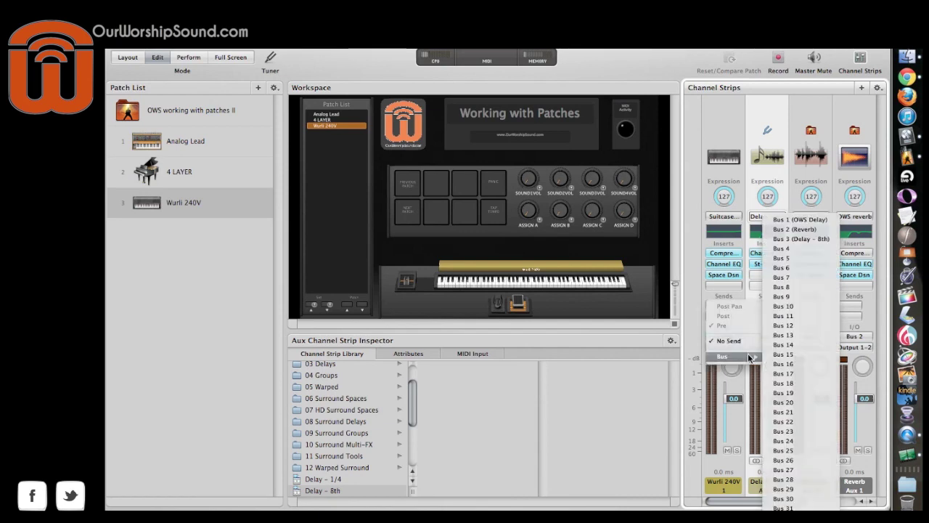
{"action": "left_click", "coordinate": [785, 239]}
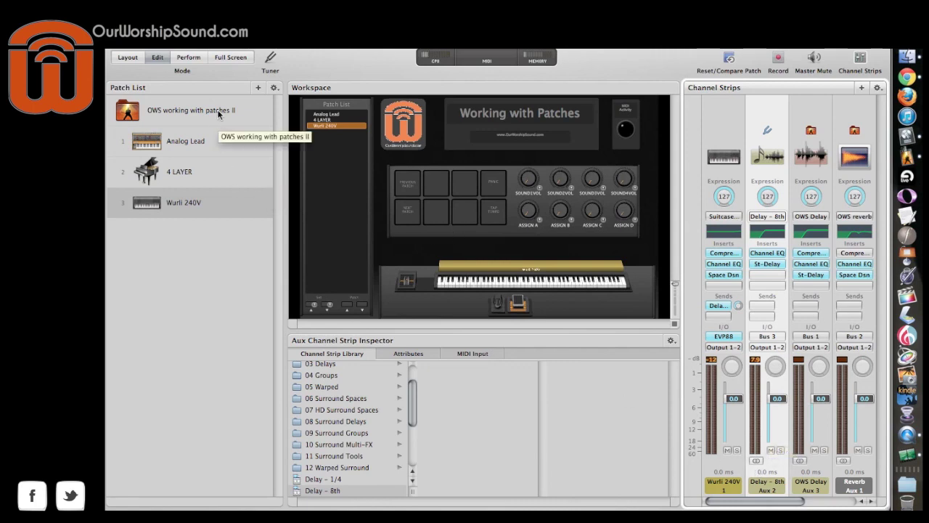
{"action": "left_click", "coordinate": [226, 177]}
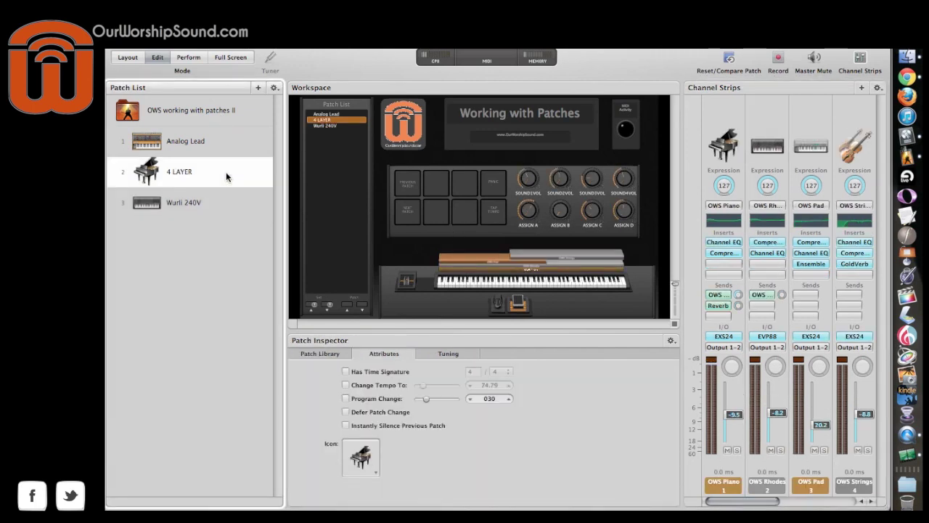
{"action": "left_click", "coordinate": [227, 141]}
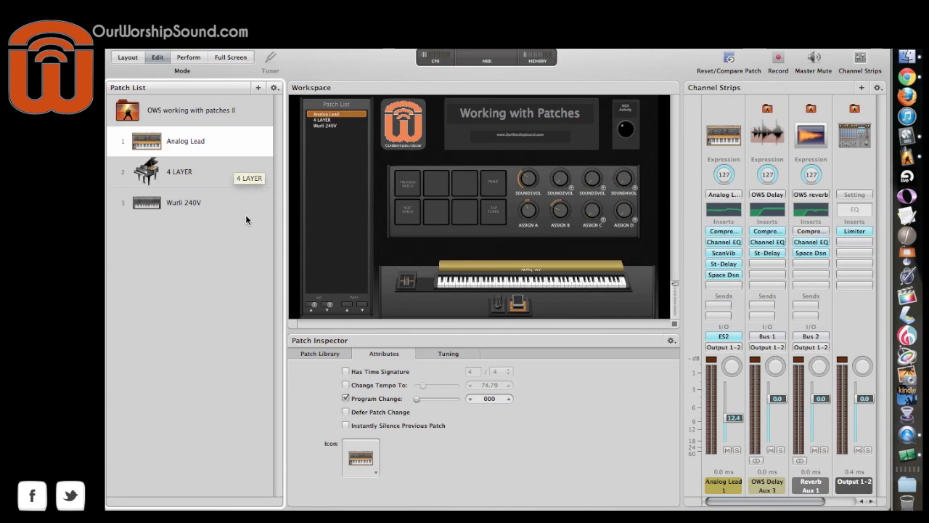
{"action": "left_click", "coordinate": [210, 203]}
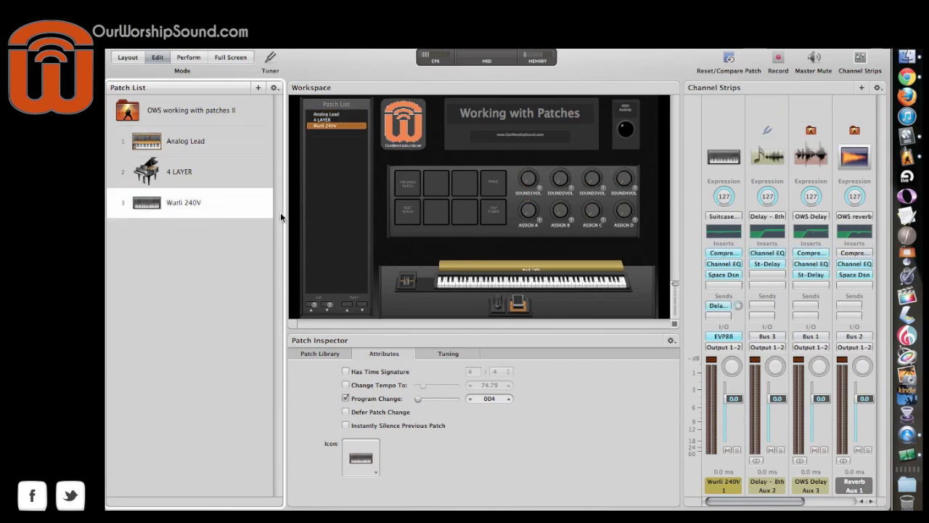